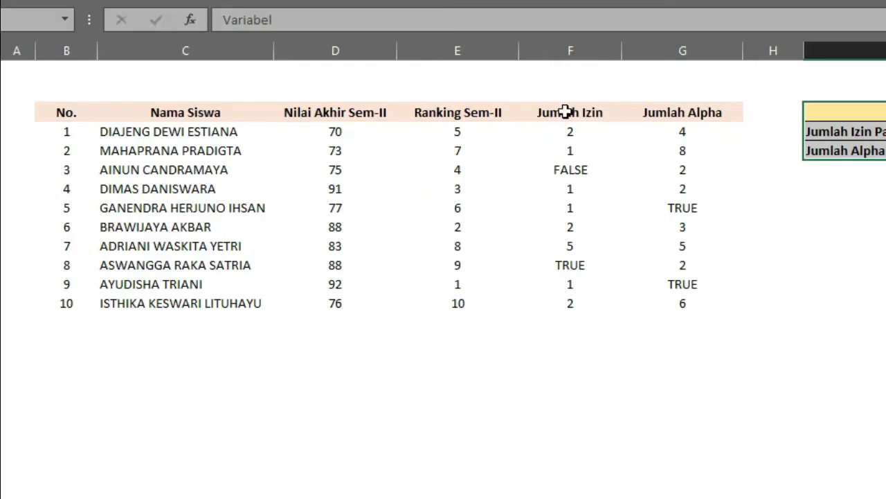
Go to the MINA sheet and highlight its description, syntax line and example student table
left_click_drag(565, 112, 683, 302)
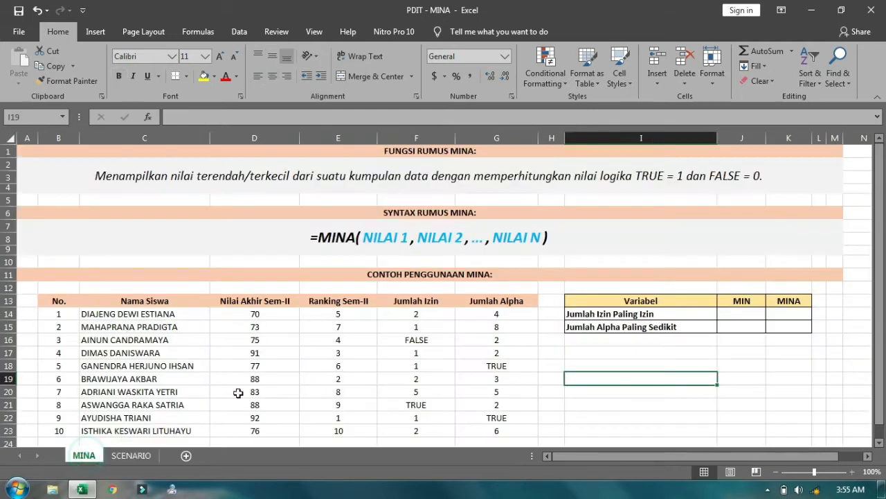
left_click(84, 455)
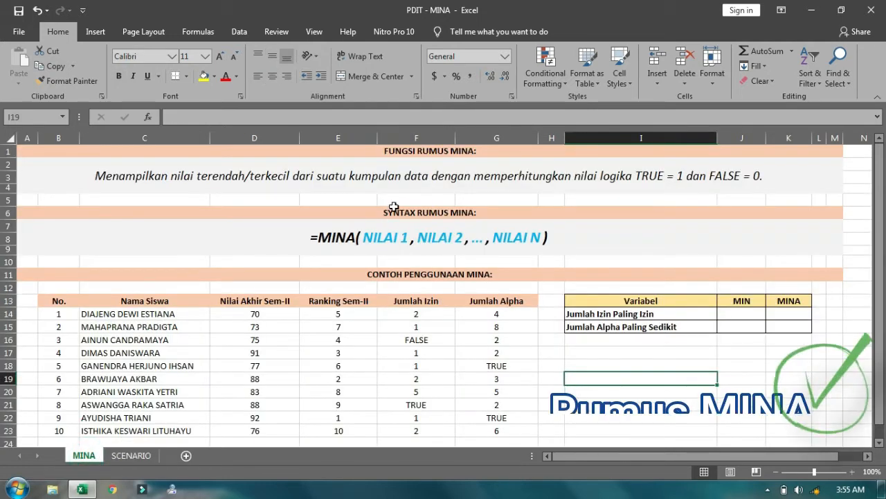
left_click(346, 237)
left_click(351, 189)
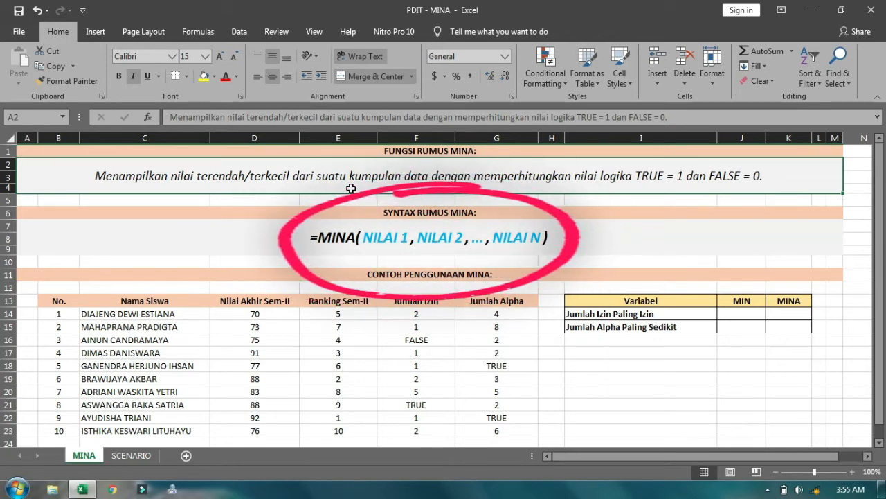
left_click(367, 247)
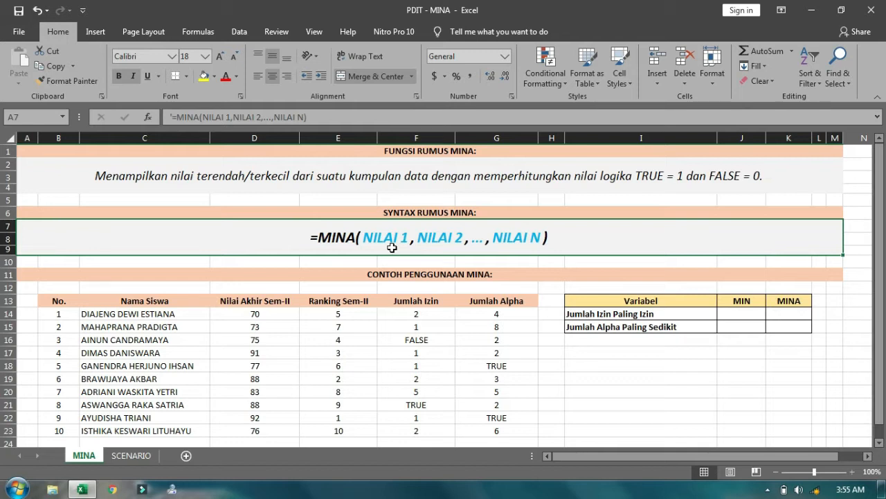
left_click_drag(58, 302, 480, 431)
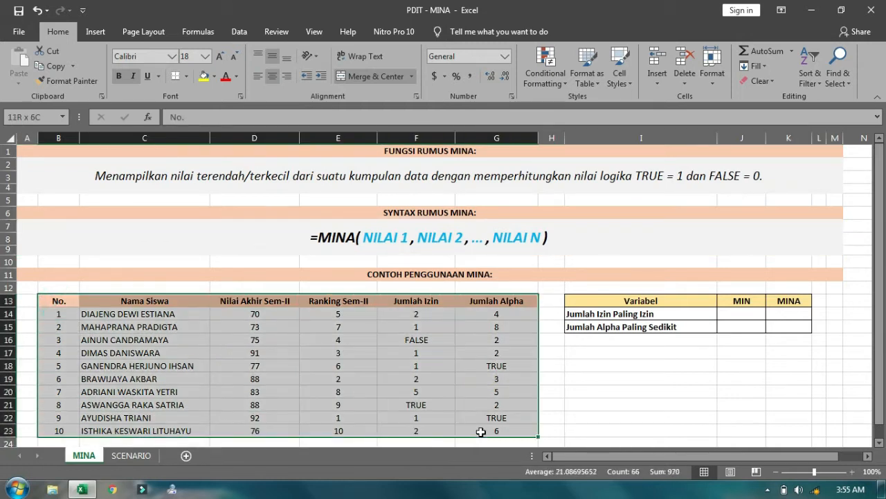
left_click_drag(149, 312, 142, 431)
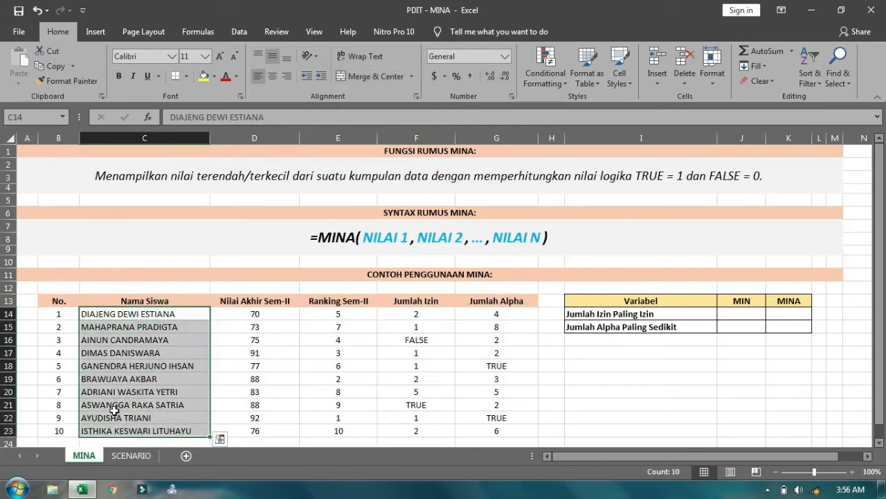
Correct the I14 label from 'Jumlah Izin Paling Izin' to 'Jumlah Izin Paling Sedikit'
left_click(747, 315)
left_click_drag(652, 301, 661, 326)
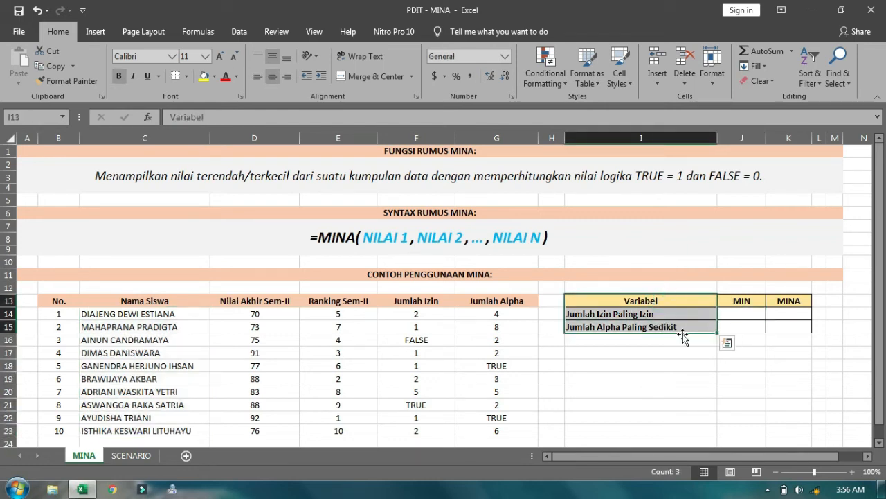
double_click(677, 315)
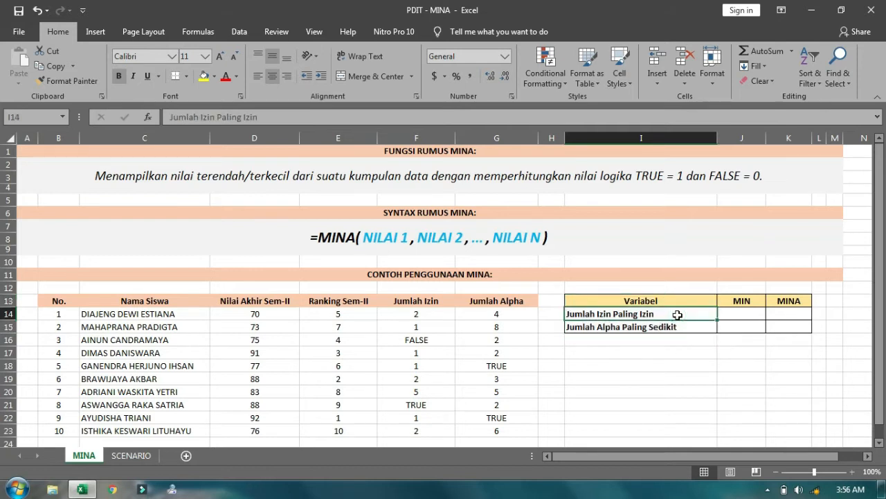
key("BackSpace")
key("BackSpace")
key("BackSpace")
key("BackSpace")
key("BackSpace")
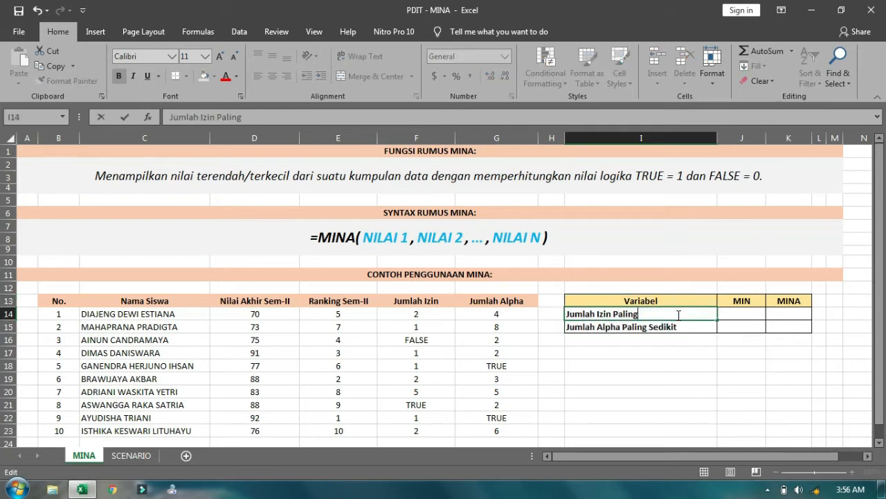
type("Sedikit")
key("Tab")
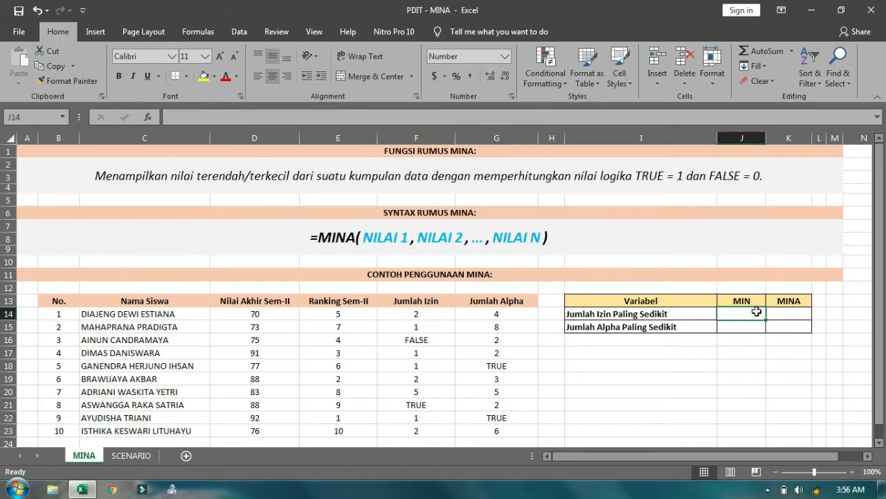
left_click_drag(741, 300, 769, 329)
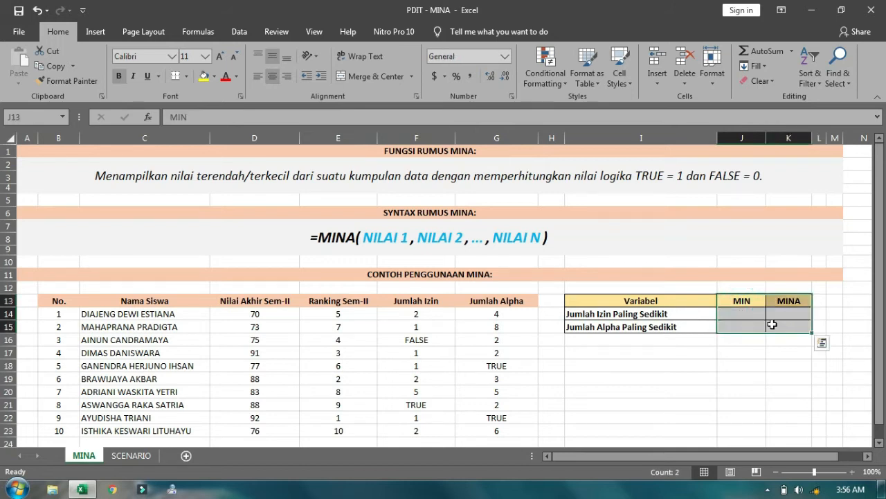
left_click(730, 313)
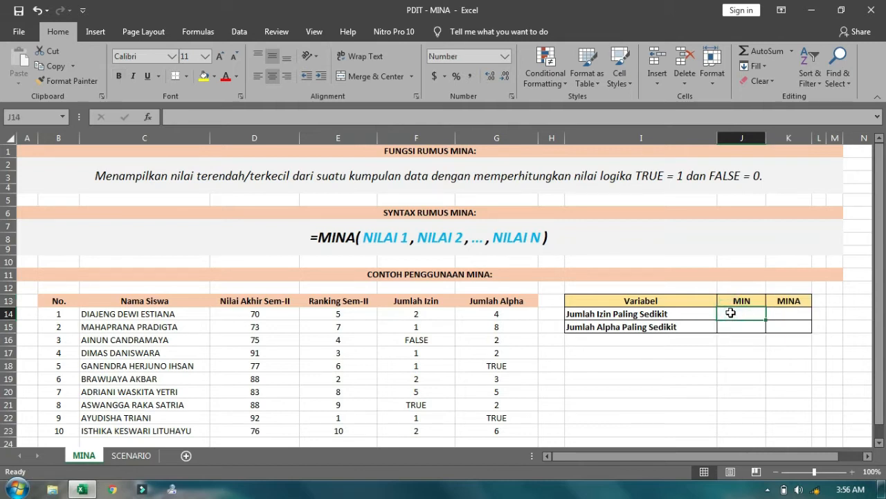
Enter =MIN(F14:F23) in J14, returning 1 as the smallest Jumlah Izin
type("=m")
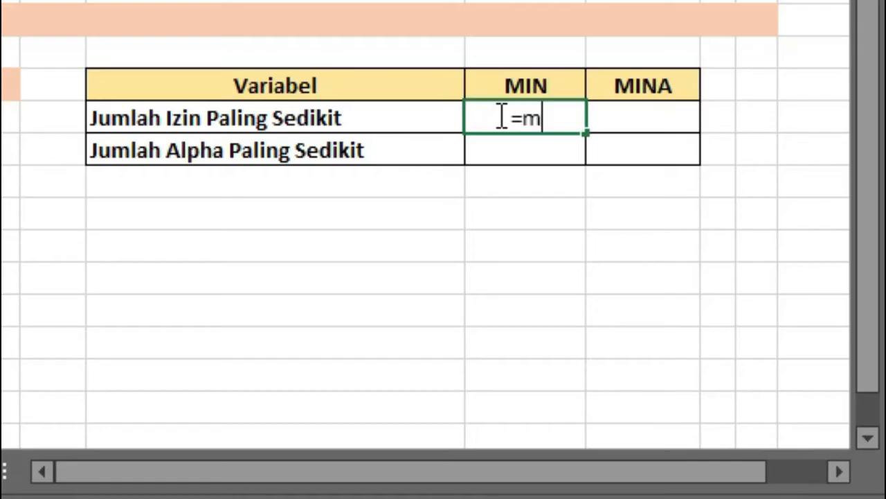
type("in")
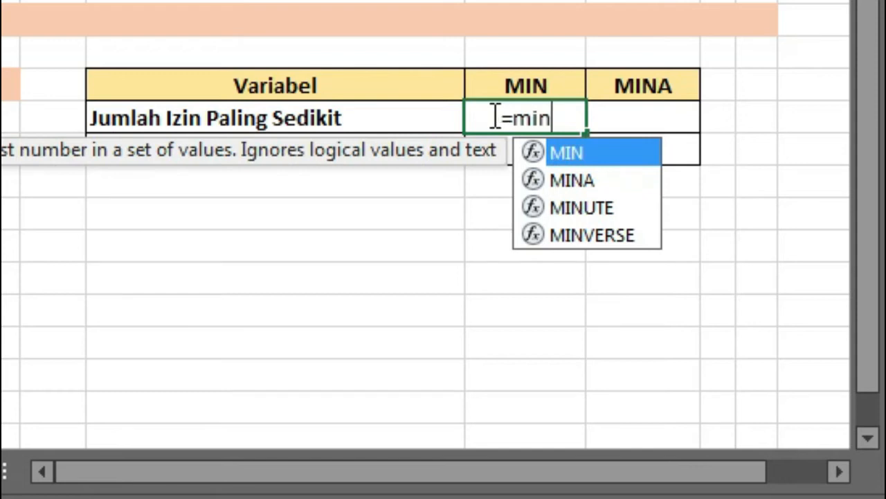
double_click(598, 153)
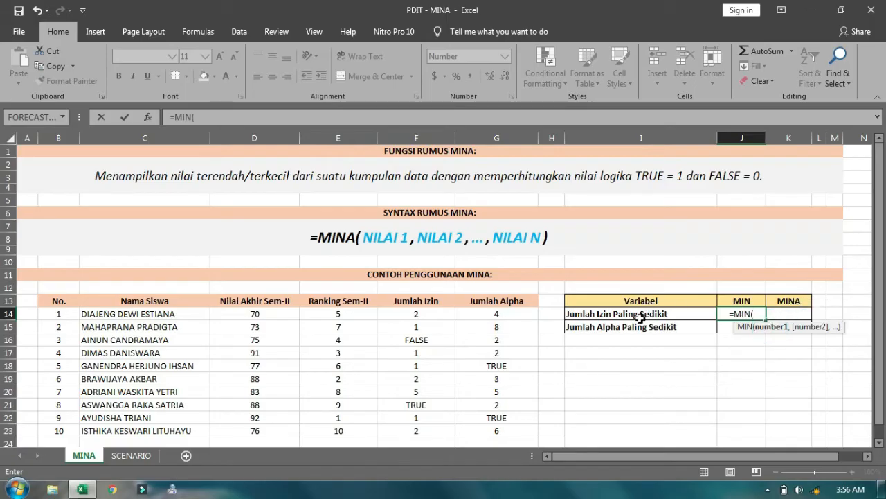
left_click_drag(418, 314, 414, 428)
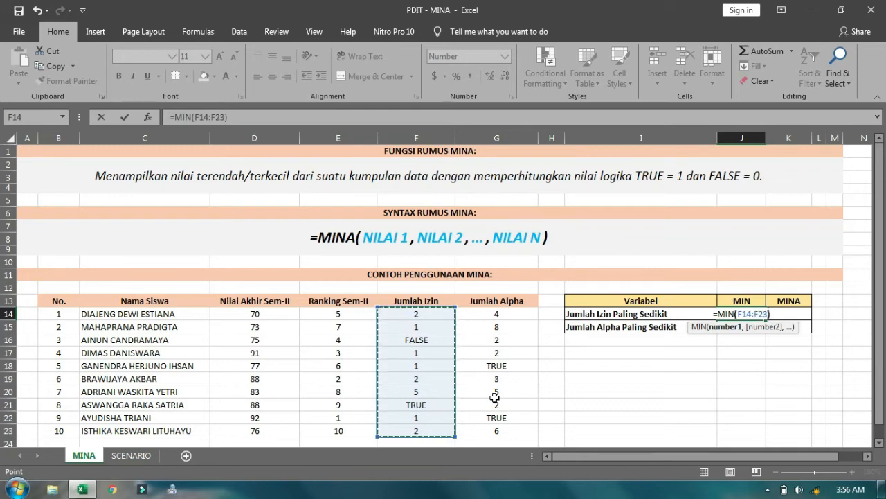
type(")")
key("ctrl+Return")
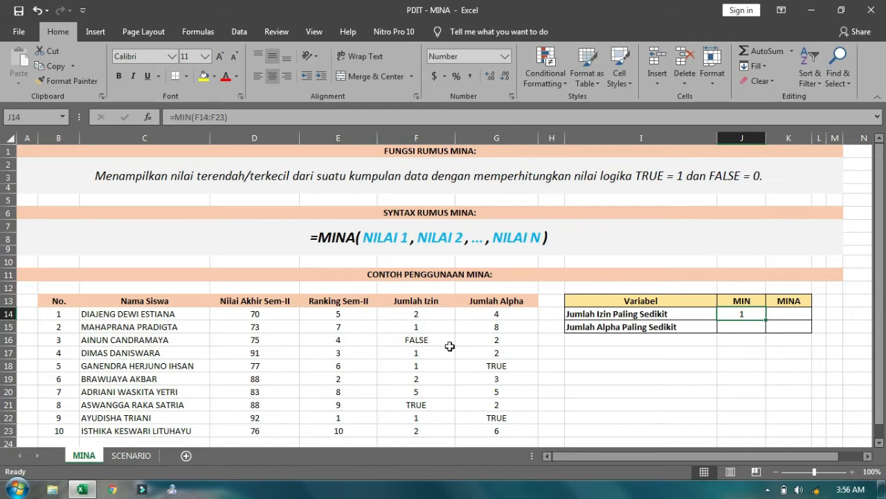
left_click_drag(434, 315, 410, 431)
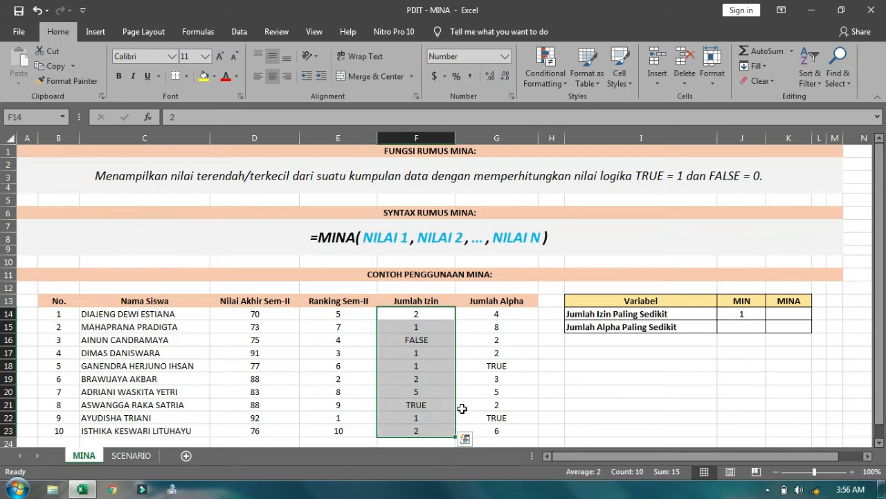
left_click(796, 317)
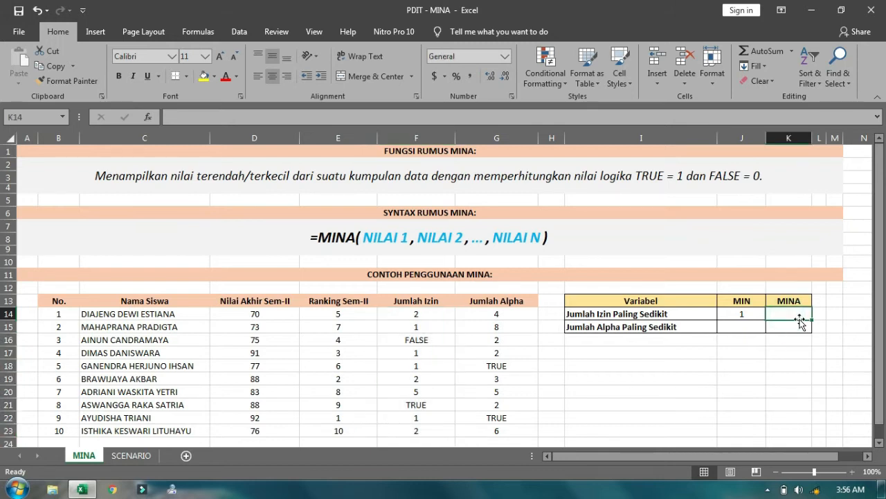
Enter =MINA(F14:F23) in K14, returning 0, and review the Jumlah Izin column
type("=")
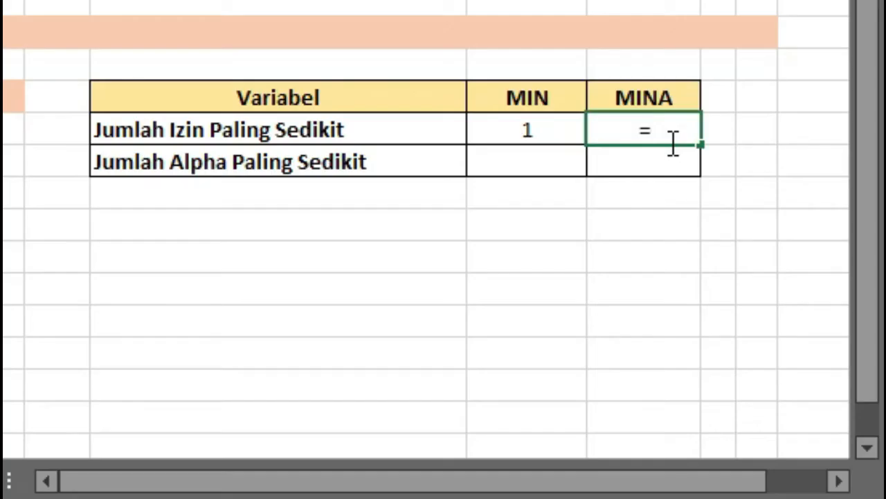
type("mina")
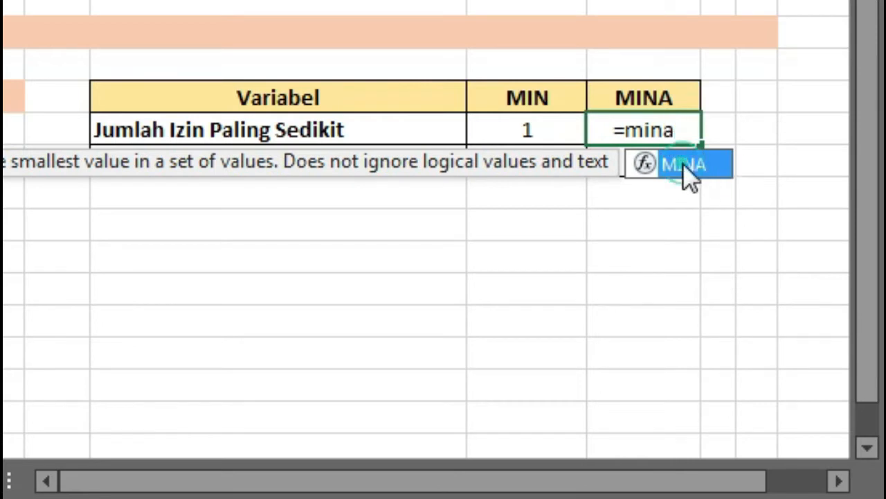
double_click(683, 163)
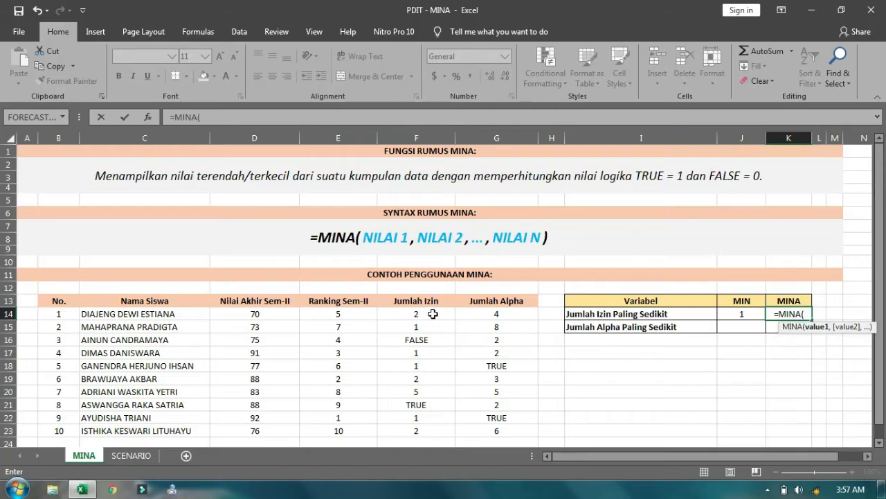
left_click_drag(415, 313, 413, 427)
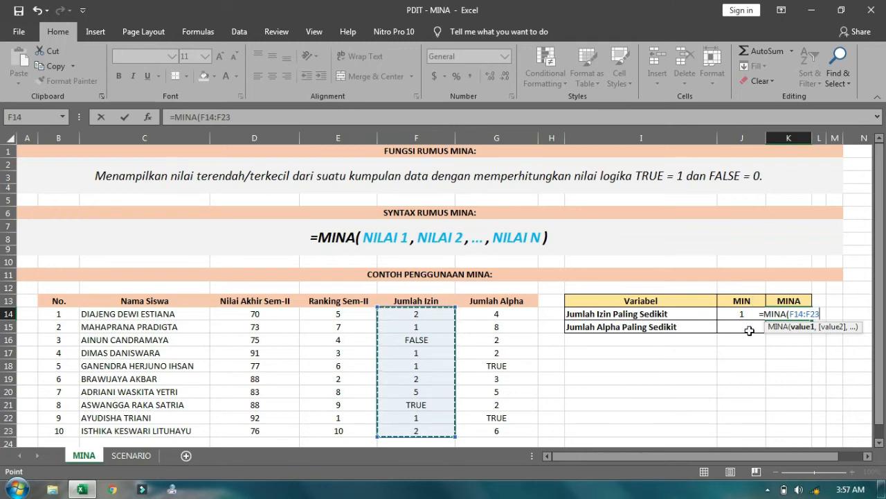
type(")")
key("Return")
key("Up")
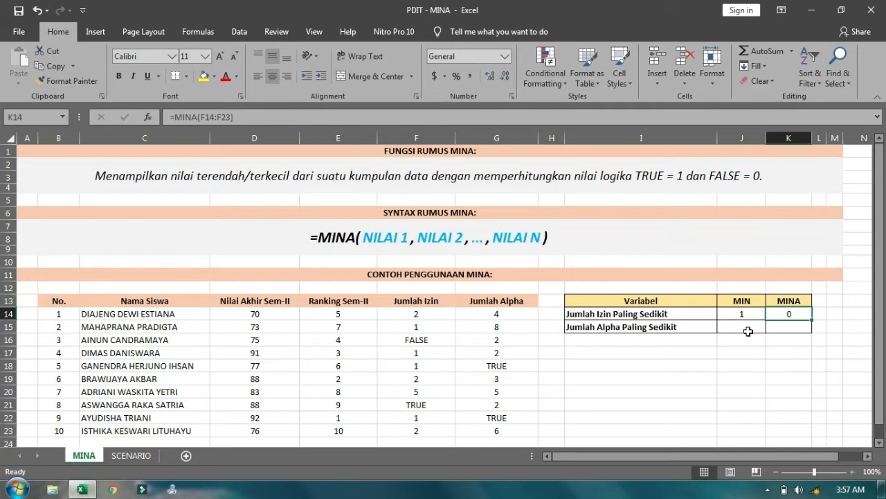
left_click_drag(423, 305, 406, 430)
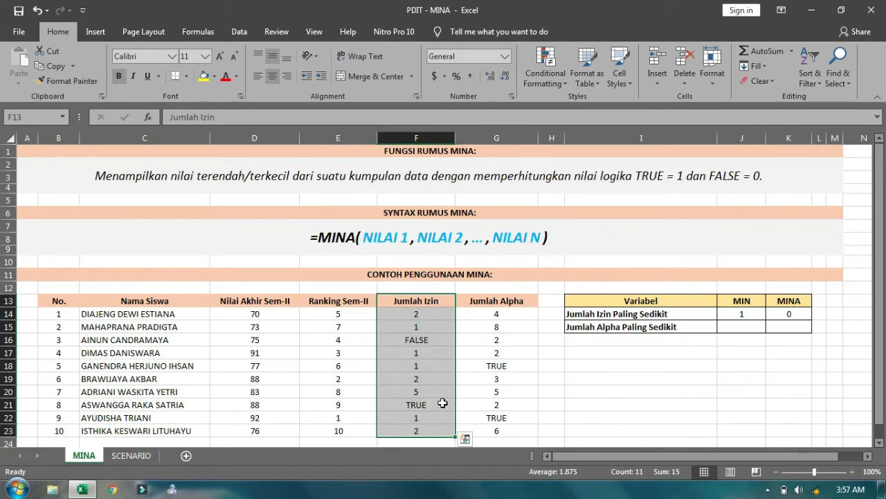
left_click(686, 177)
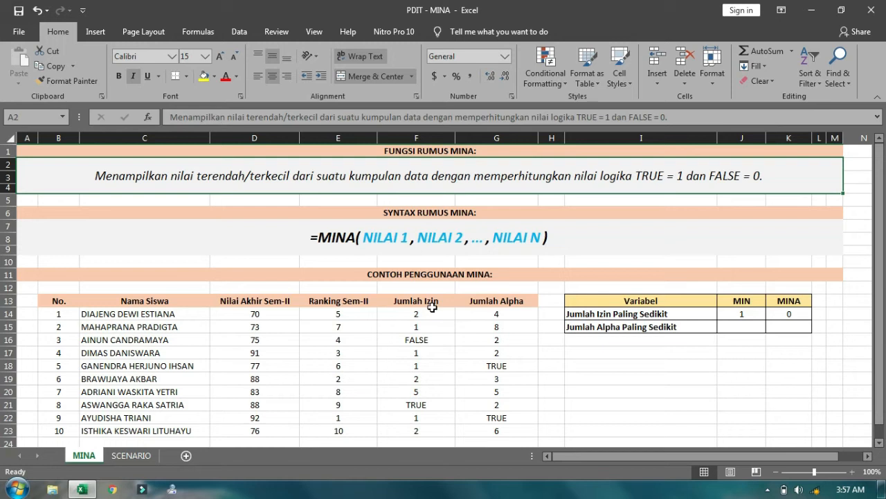
left_click_drag(431, 302, 417, 428)
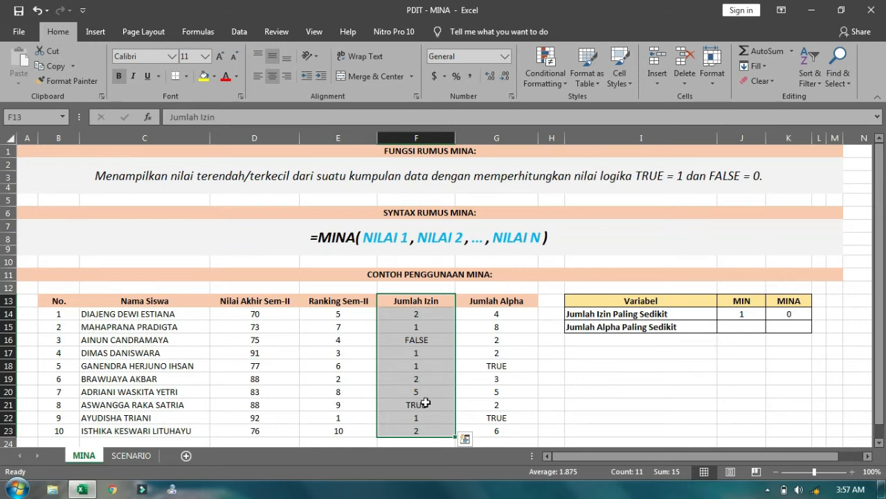
left_click(437, 339)
left_click_drag(438, 312, 420, 426)
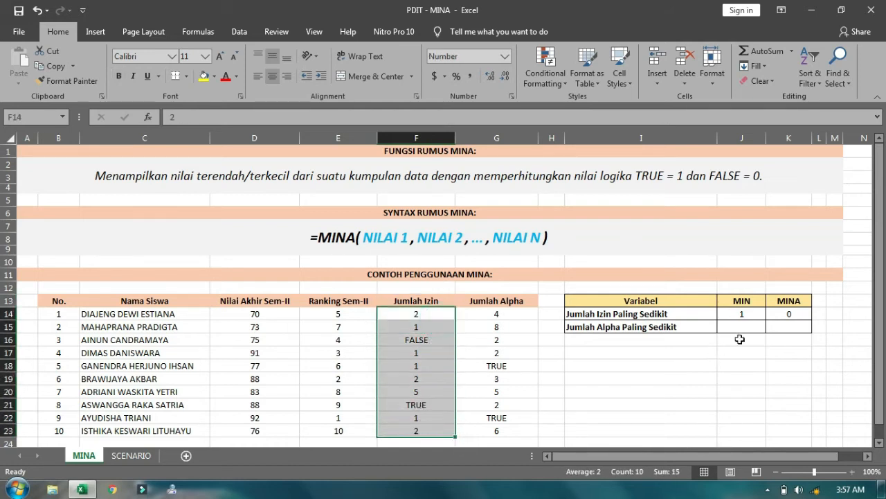
left_click(797, 316)
left_click_drag(442, 305, 415, 431)
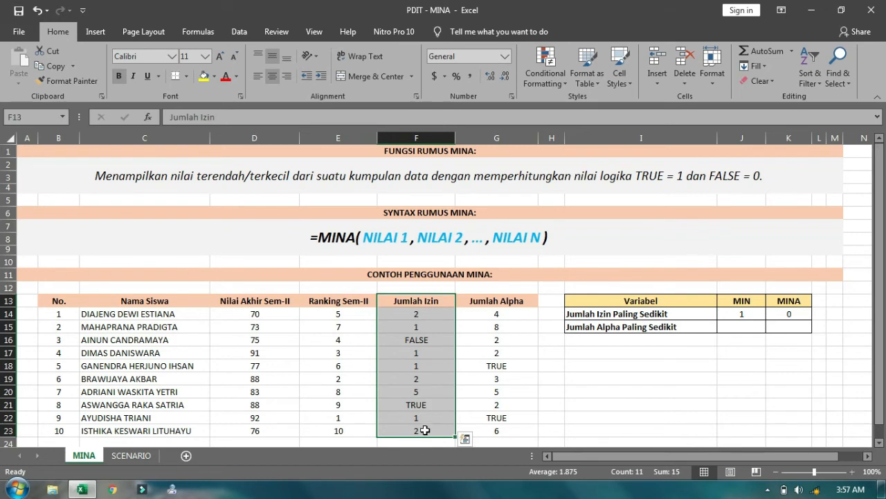
left_click(806, 314)
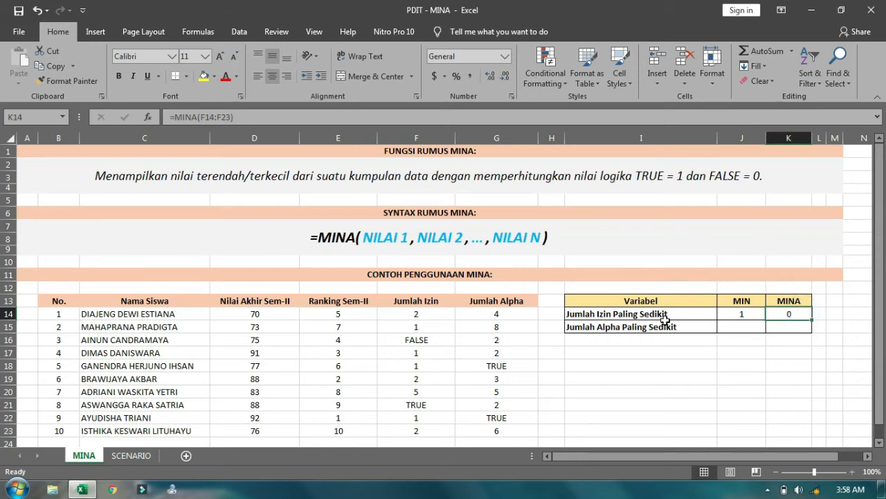
Enter =MIN(G14:G23) in J15, returning 2 as the smallest Jumlah Alpha
left_click(745, 326)
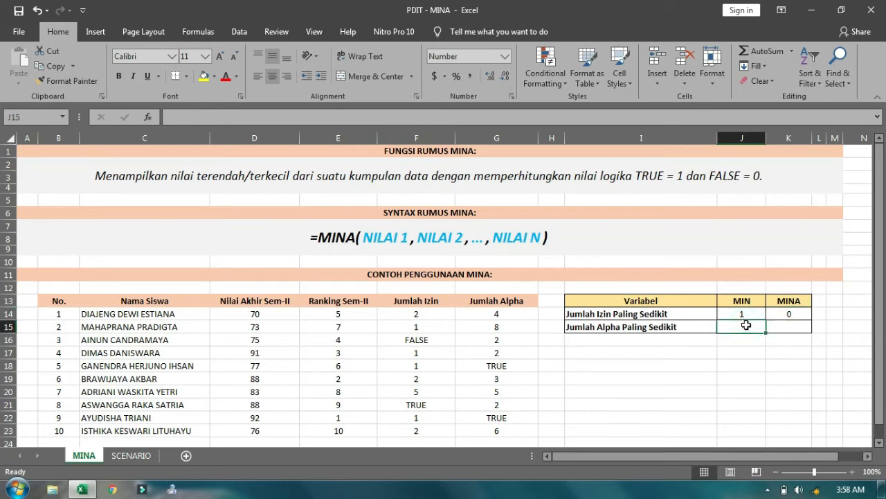
type("=min")
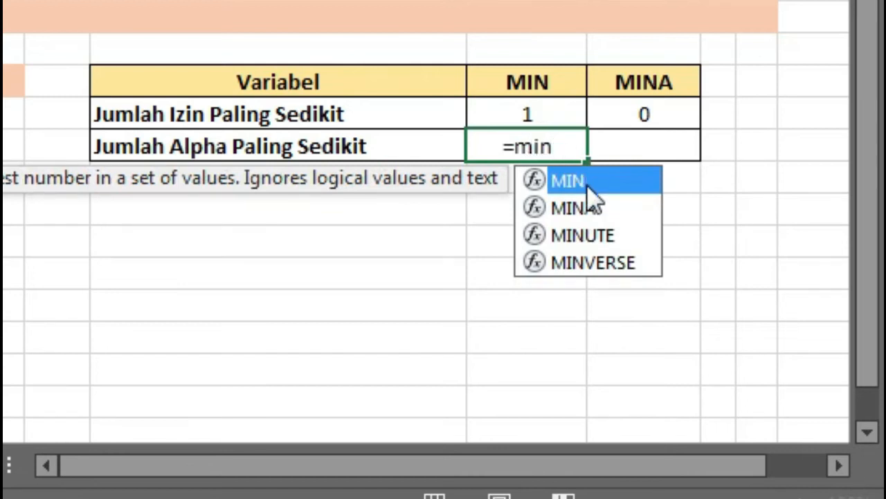
double_click(594, 183)
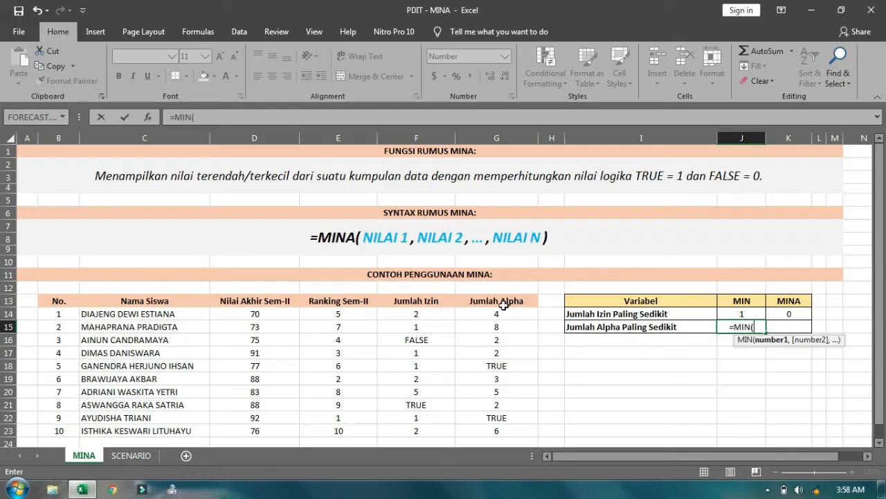
left_click_drag(501, 312, 489, 430)
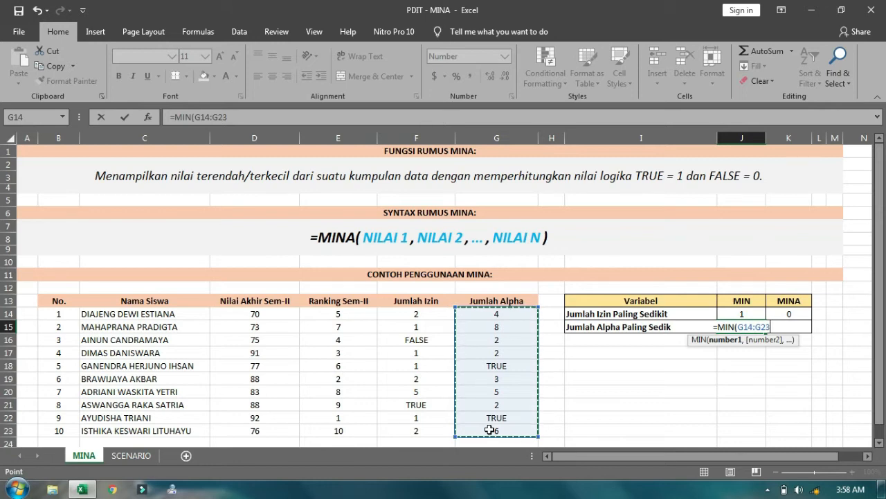
type(")")
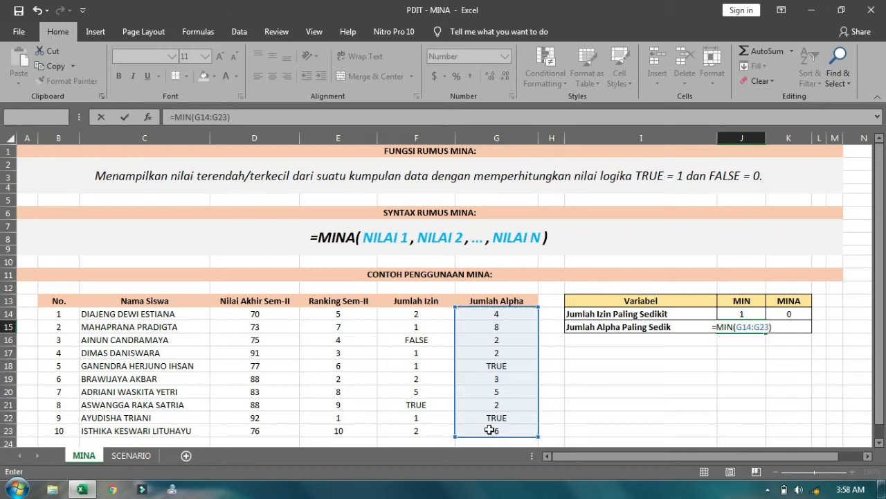
key("Return")
key("Up")
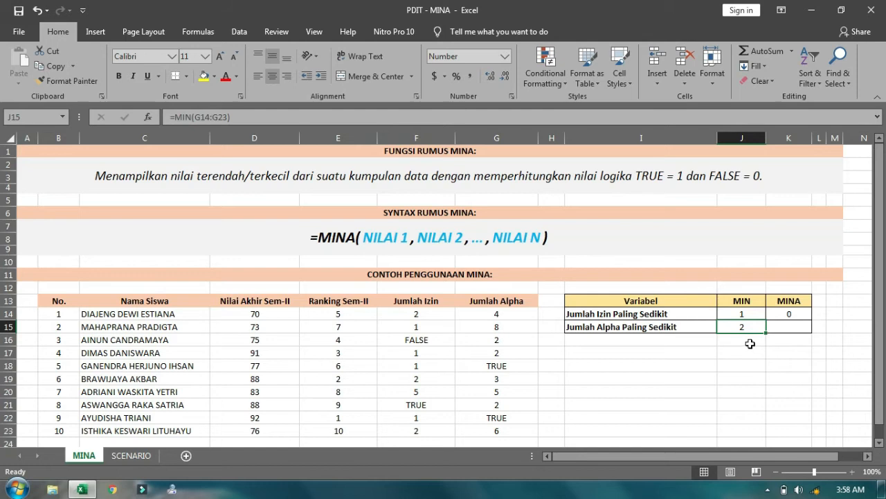
left_click_drag(514, 314, 486, 428)
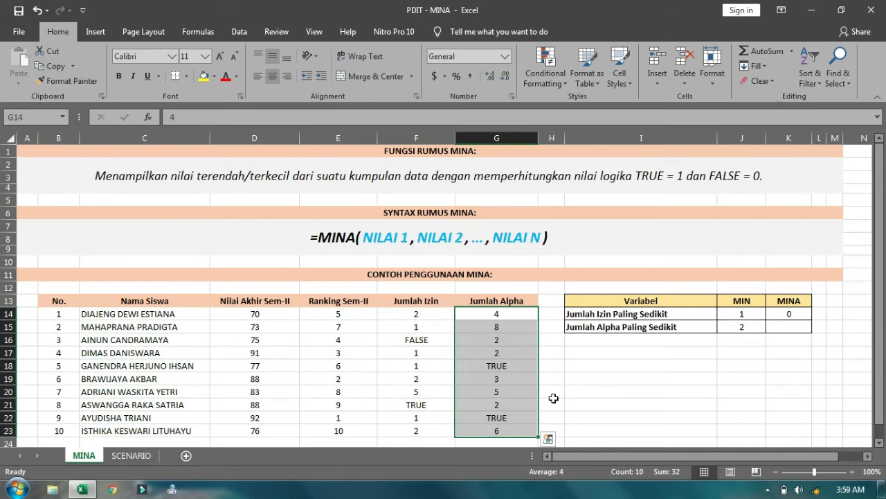
left_click(797, 325)
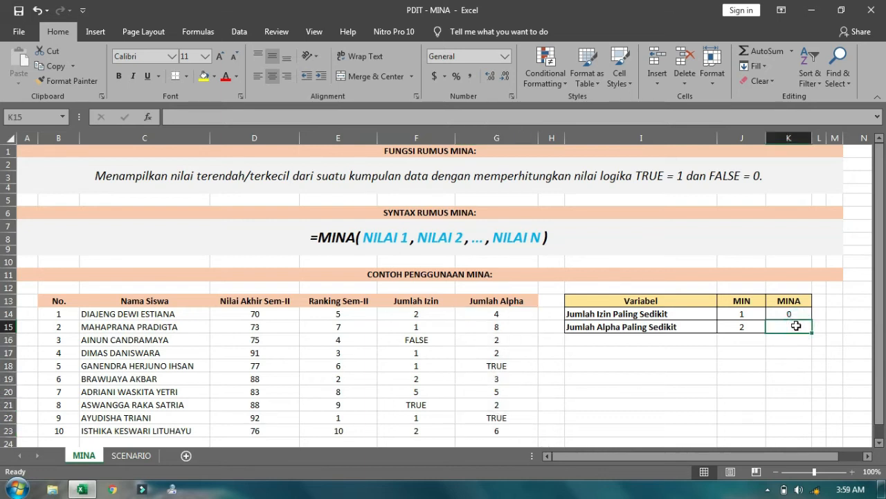
Enter =MINA(G14:G23) in K15, returning 1 beside MIN's 2
type("=m")
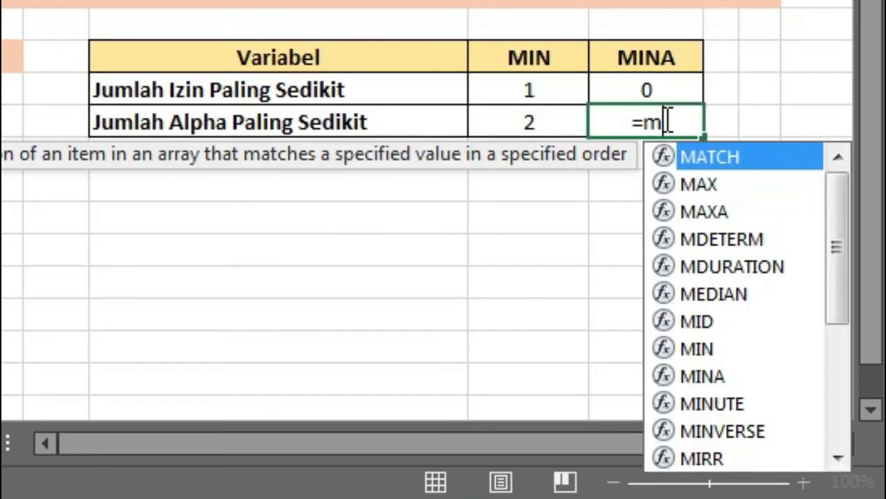
type("in")
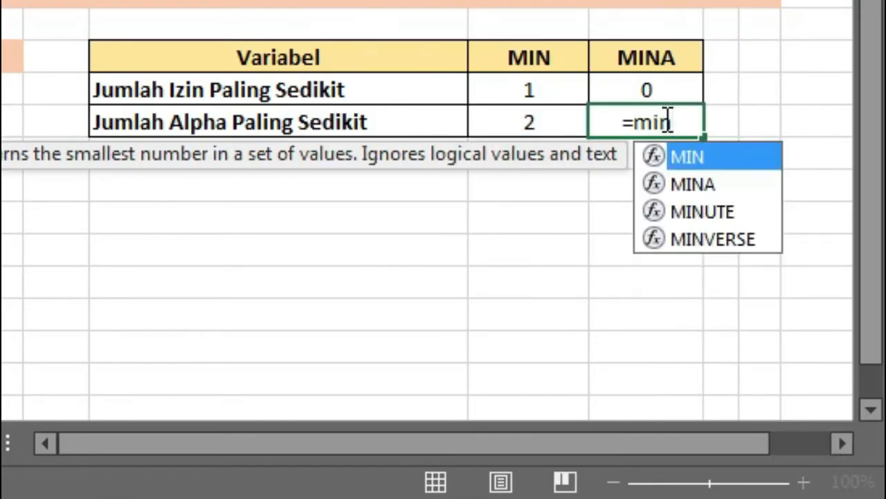
double_click(713, 188)
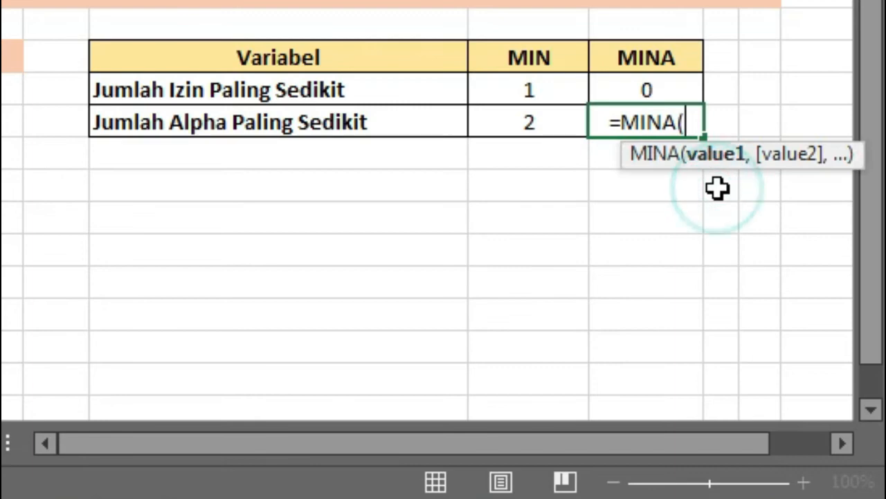
left_click_drag(497, 314, 498, 429)
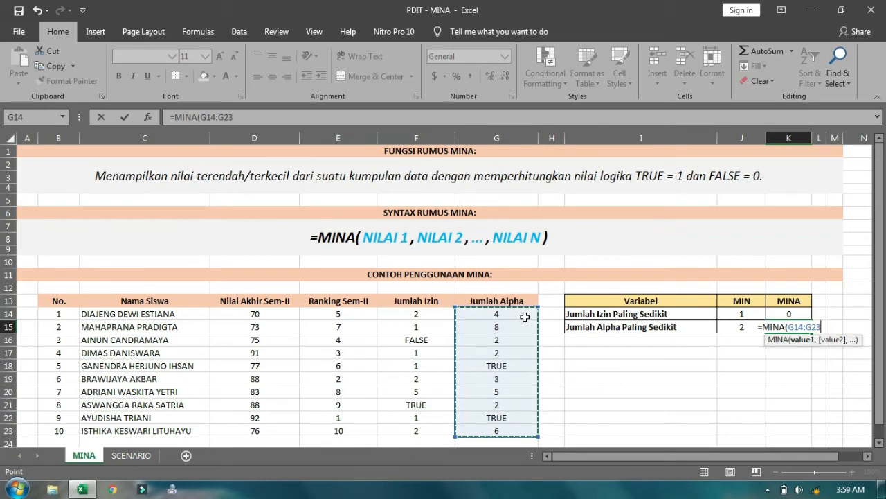
type(")")
key("ctrl+Return")
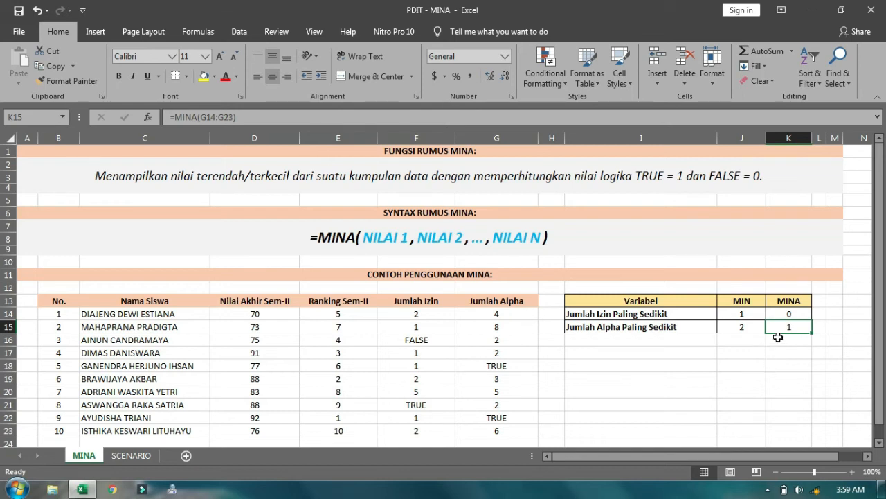
left_click_drag(507, 315, 499, 431)
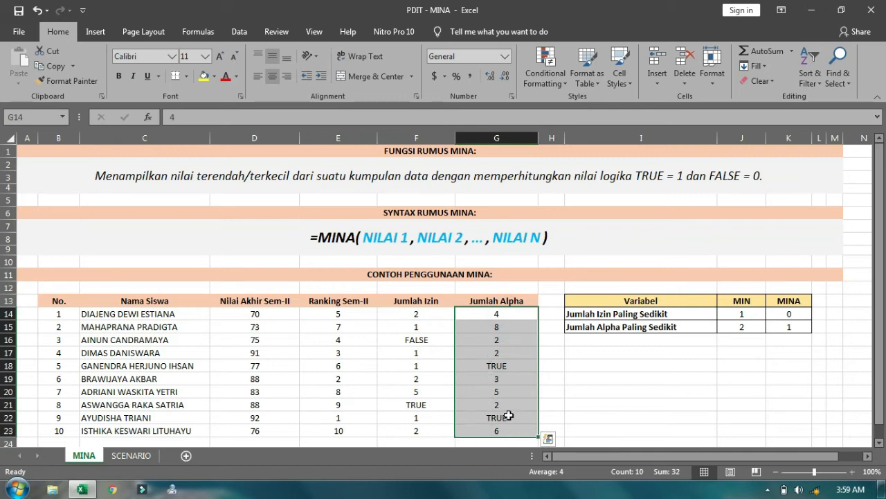
left_click(672, 181)
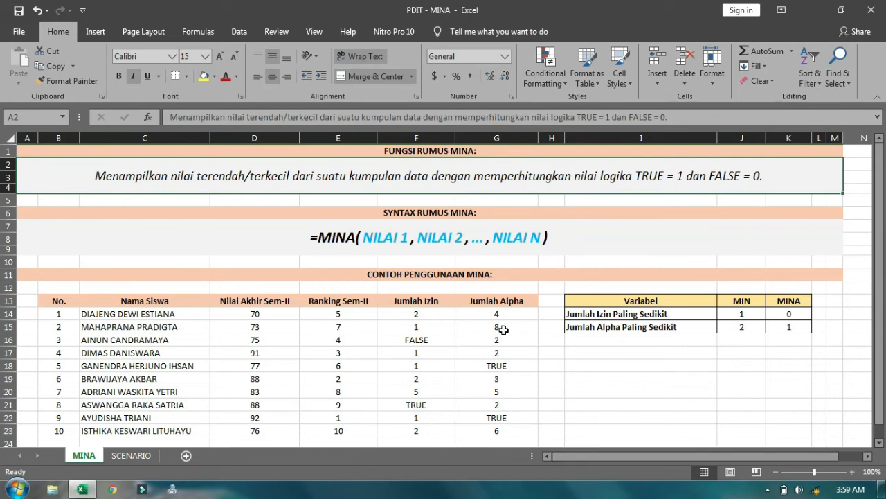
left_click_drag(511, 316, 495, 429)
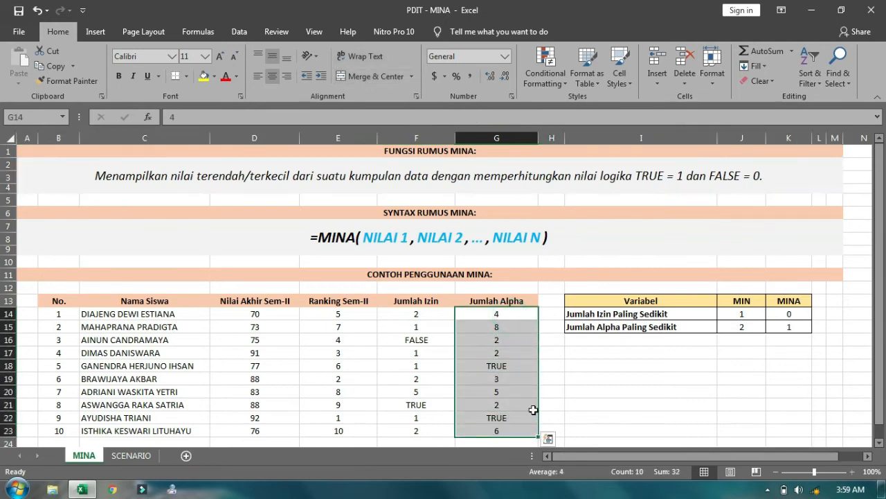
left_click(789, 328)
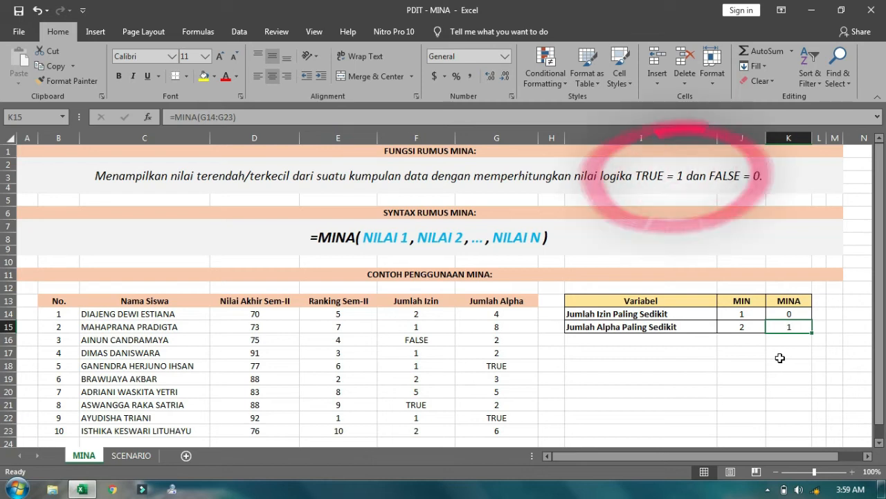
left_click(751, 188)
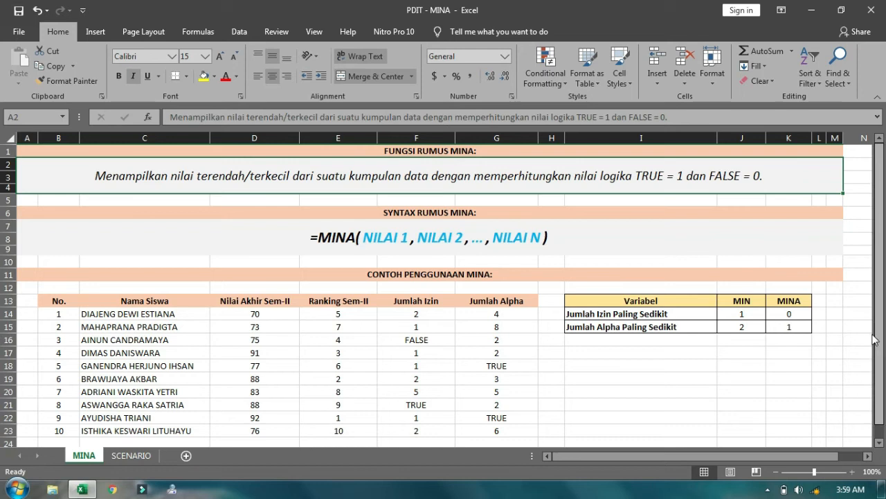
left_click(804, 326)
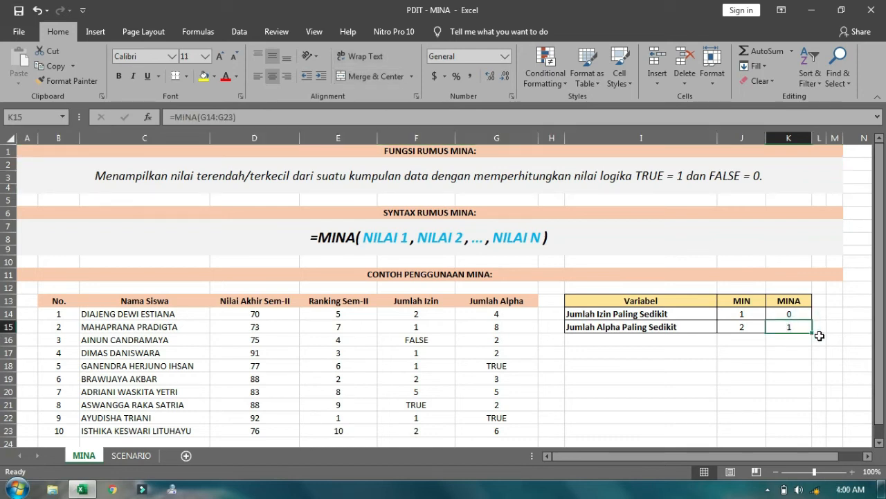
Clear K15 and insert MINA from Formulas > More Functions > Statistical
key("Delete")
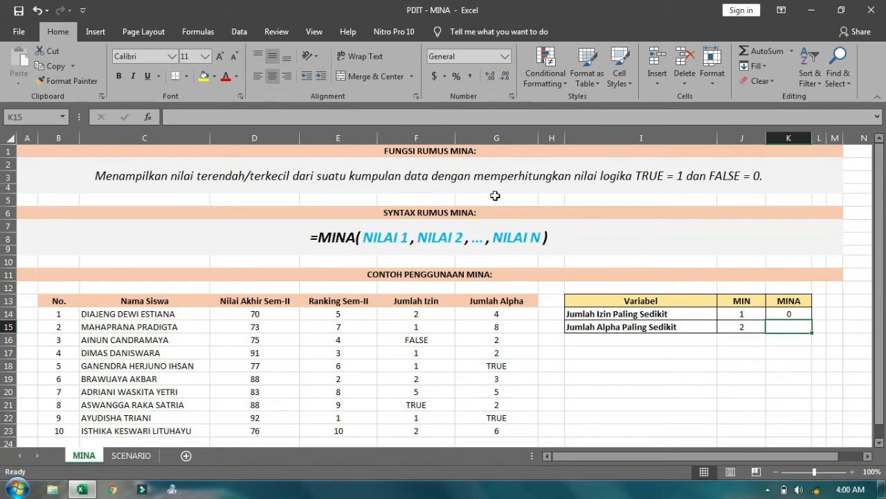
left_click(214, 31)
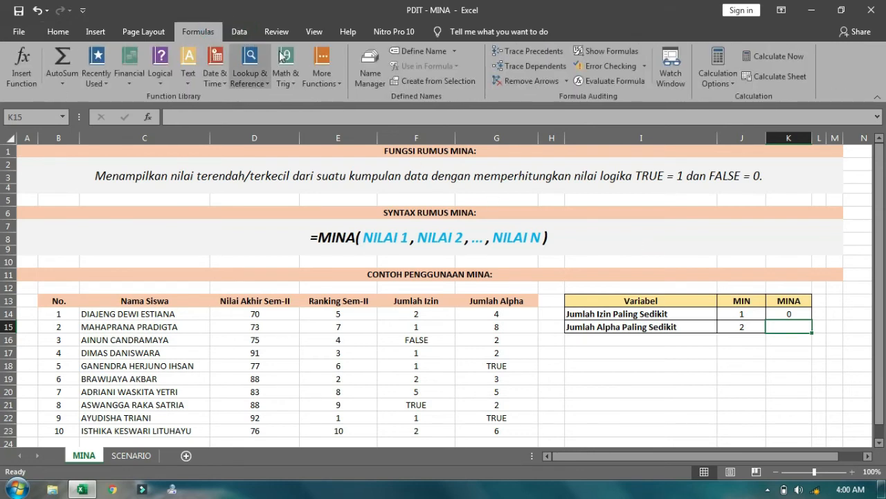
left_click(323, 68)
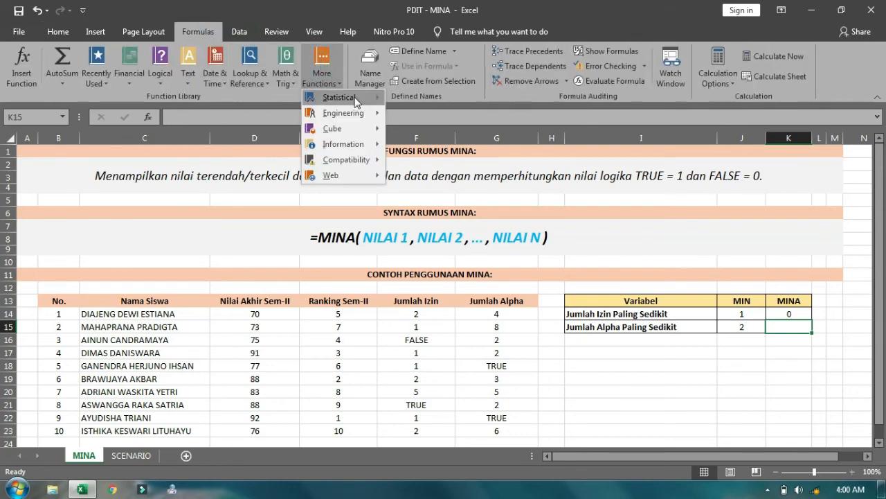
mouse_move(350, 97)
scroll(467, 201, "down", 20)
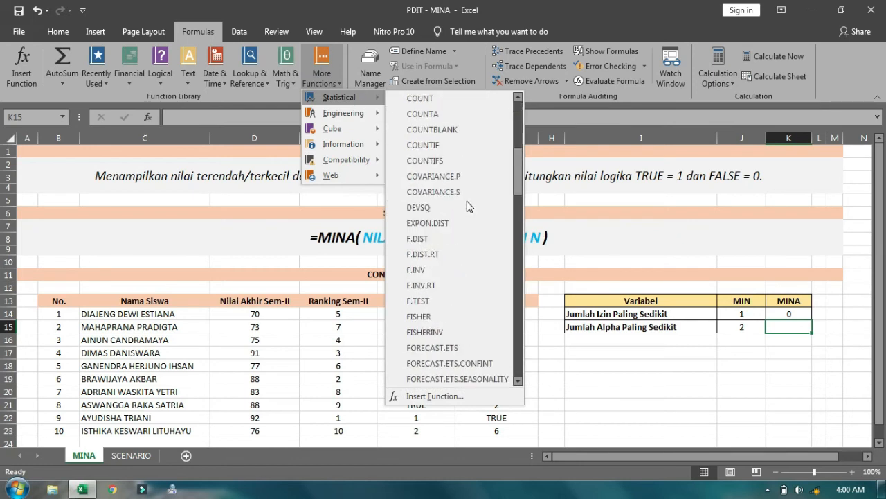
scroll(467, 201, "down", 5)
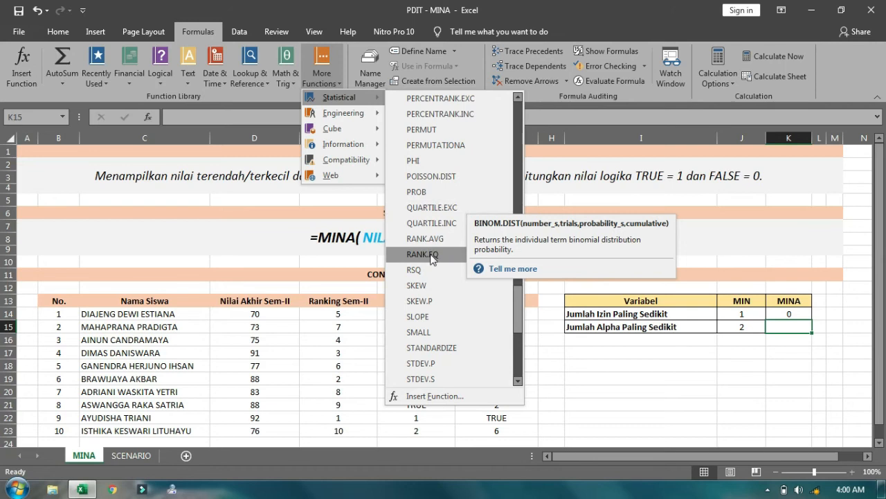
scroll(431, 258, "up", 7)
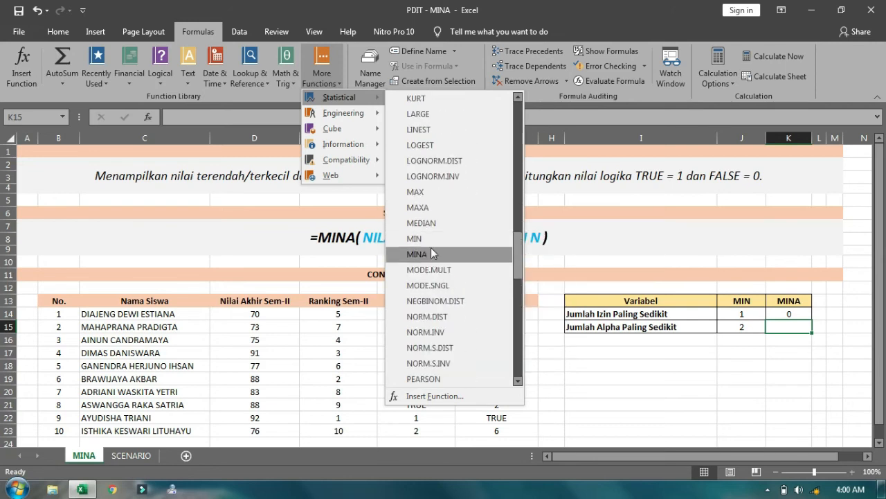
left_click(431, 253)
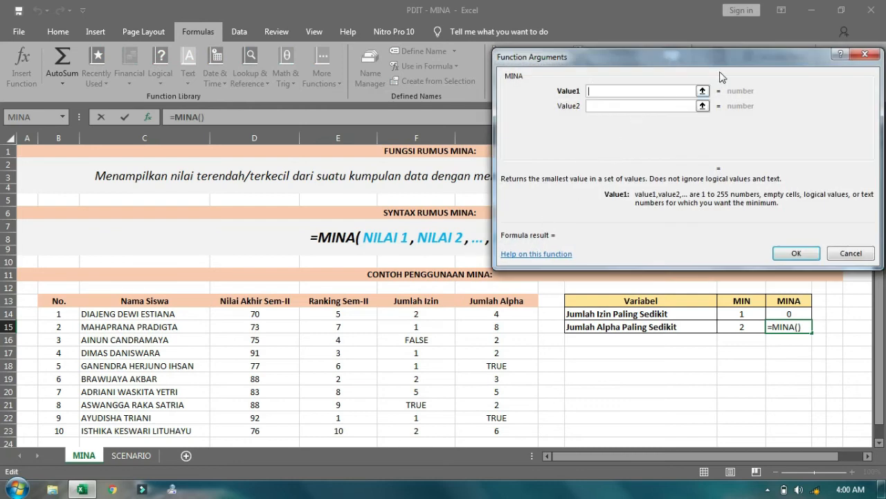
Set MINA's Value1 argument to G14:G23 and confirm, giving 1 in K15
left_click_drag(731, 67, 537, 51)
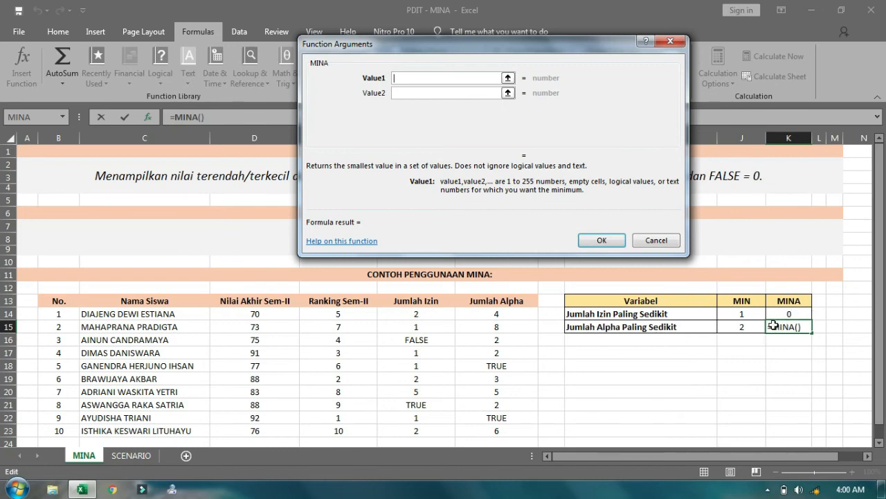
left_click_drag(496, 314, 491, 432)
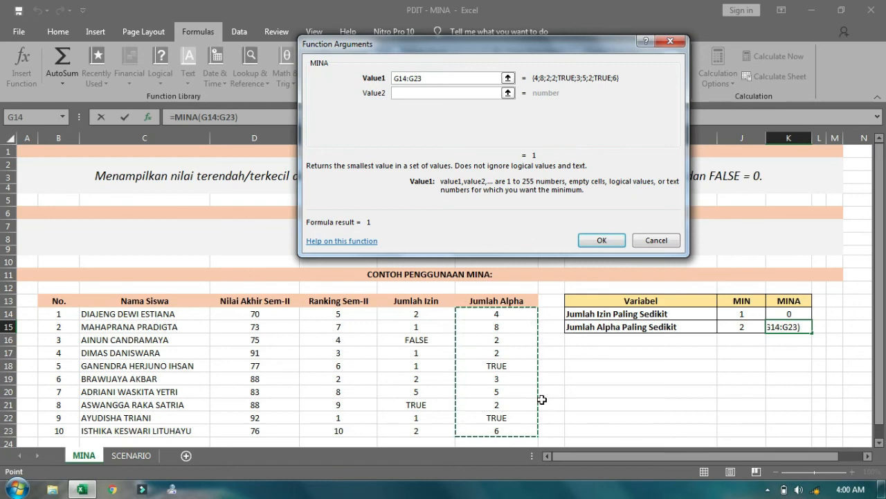
left_click(599, 241)
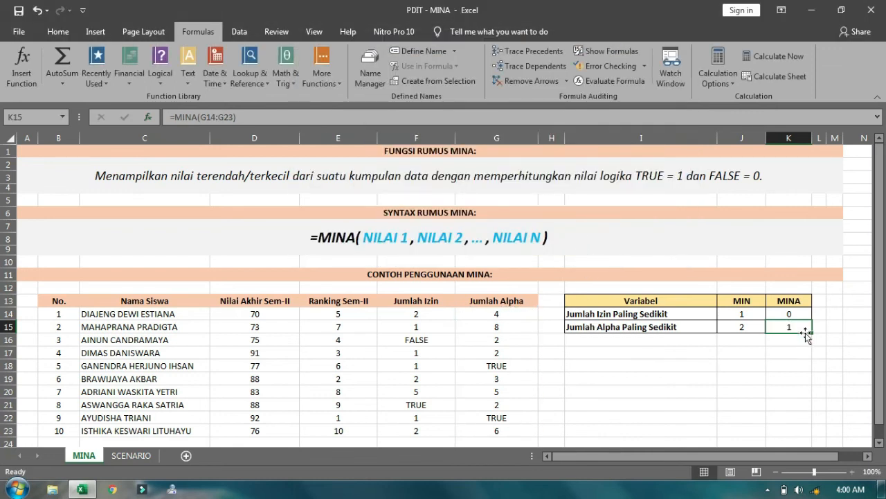
left_click(801, 312)
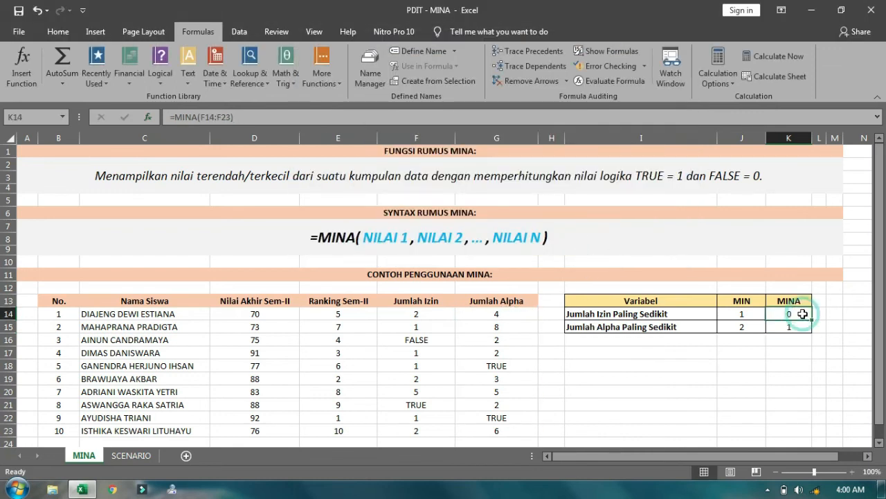
left_click(788, 326)
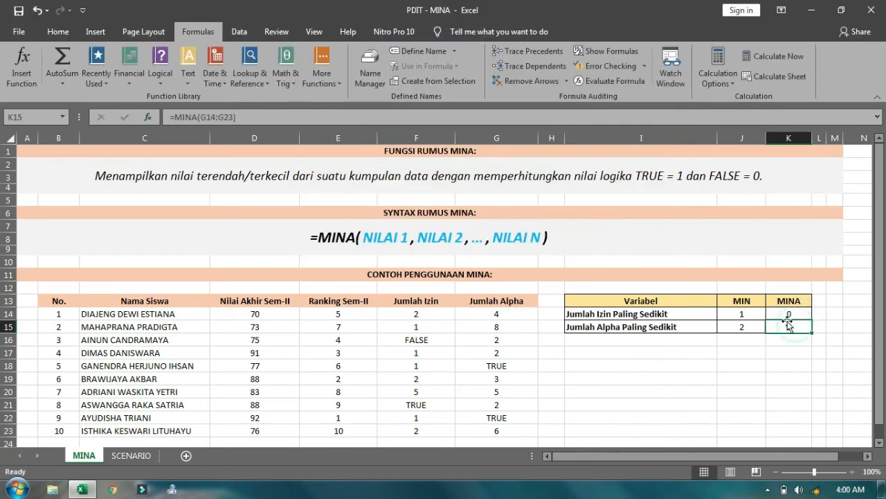
left_click(338, 86)
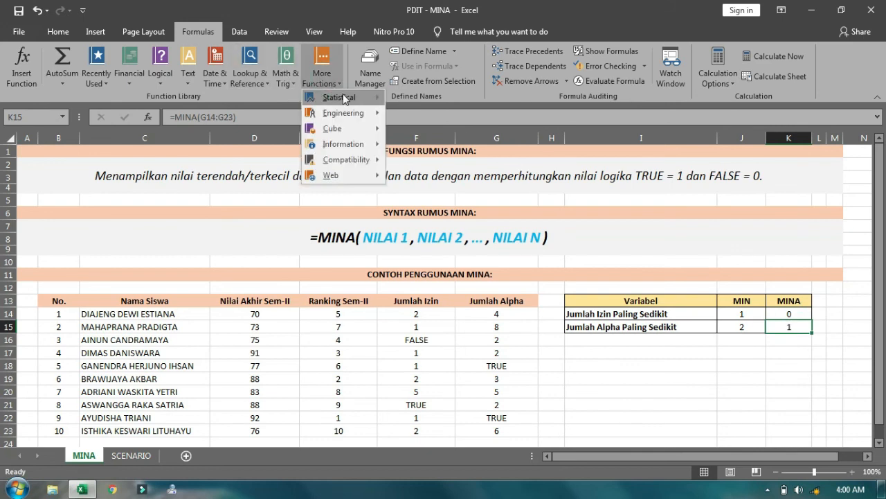
mouse_move(339, 97)
scroll(456, 230, "down", 12)
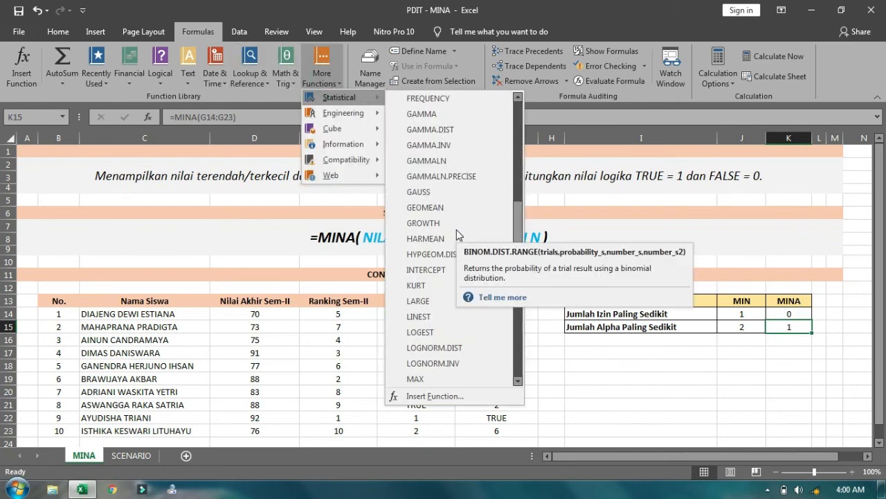
scroll(457, 230, "down", 3)
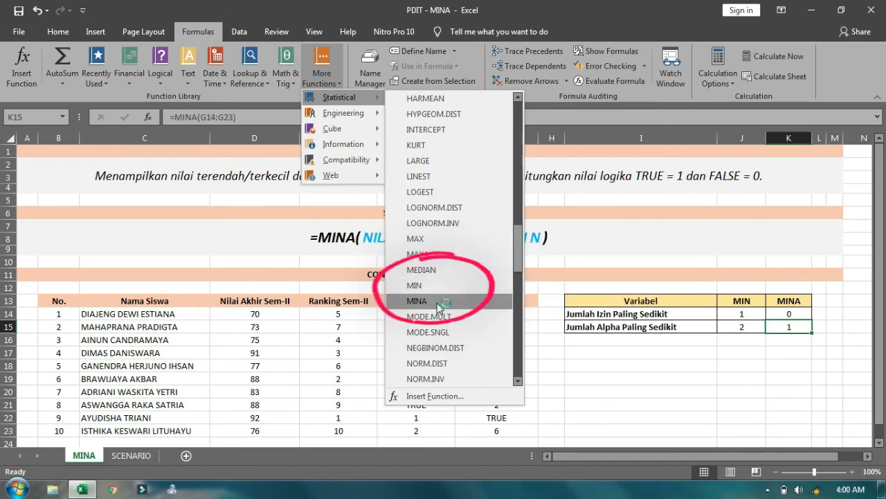
left_click(633, 354)
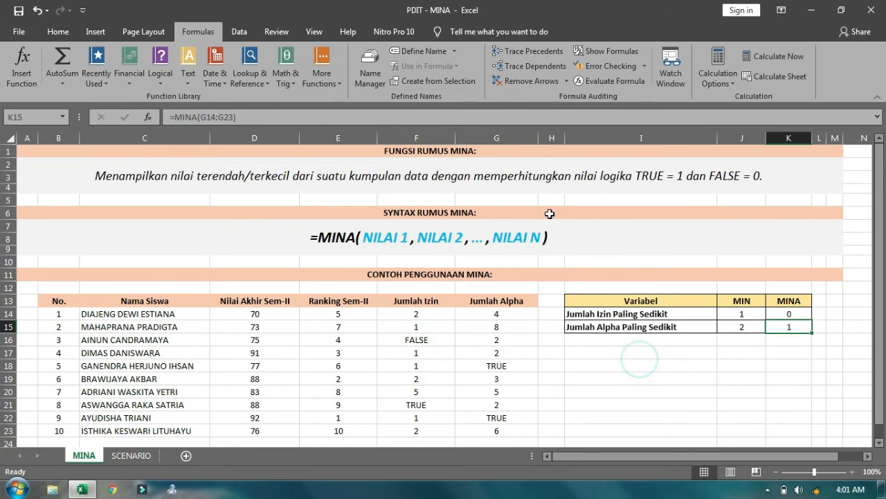
left_click(526, 173)
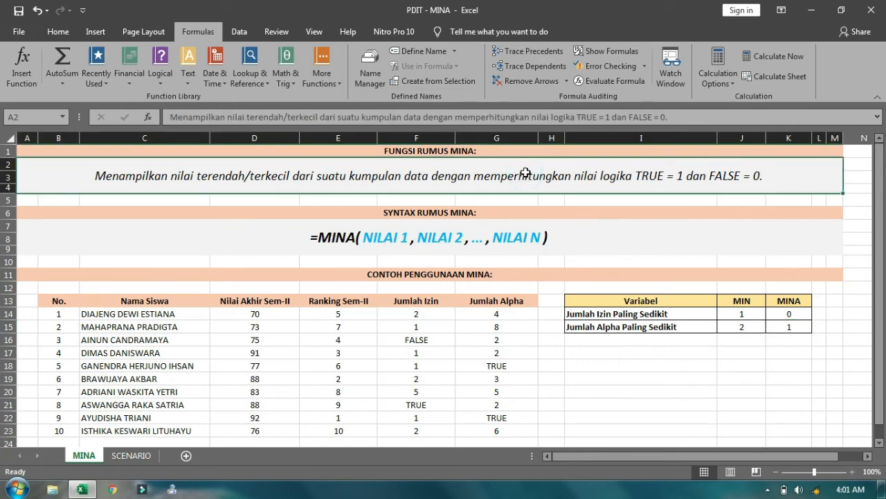